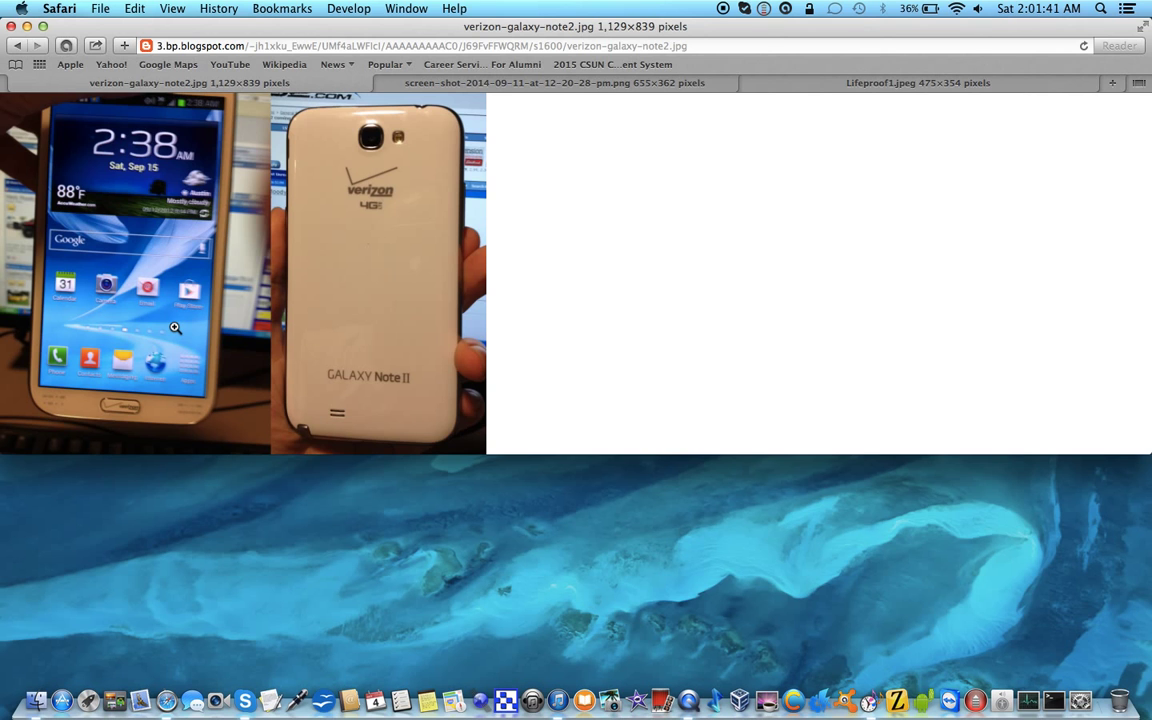
Return to Safari and advance to the iPhone 6 screenshot tab showing the pre-order page.
key("cmd+Tab")
key("super+shift+Tab")
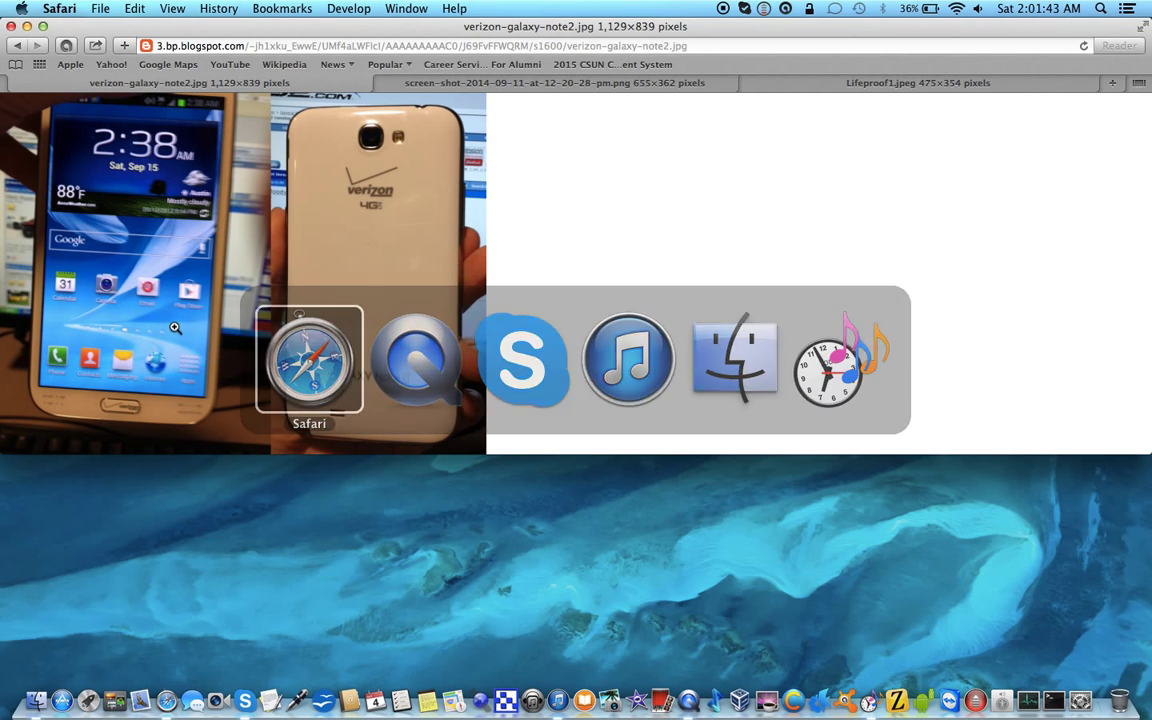
key("ctrl+Tab")
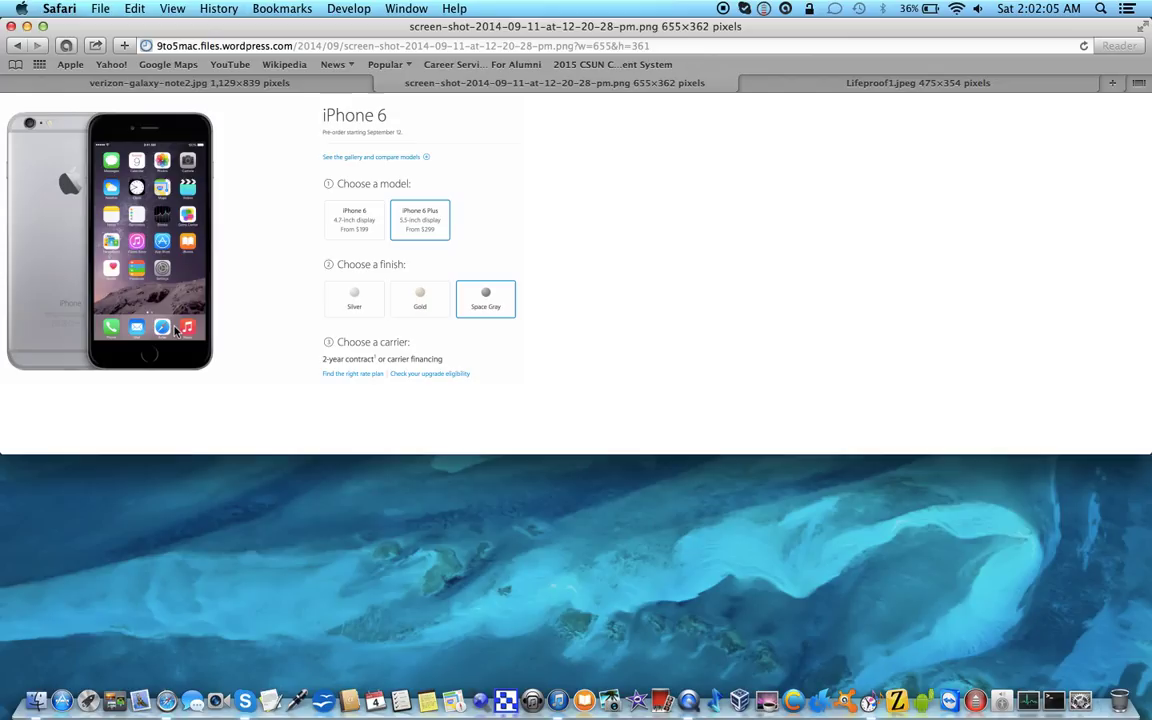
key("ctrl+shift+Tab")
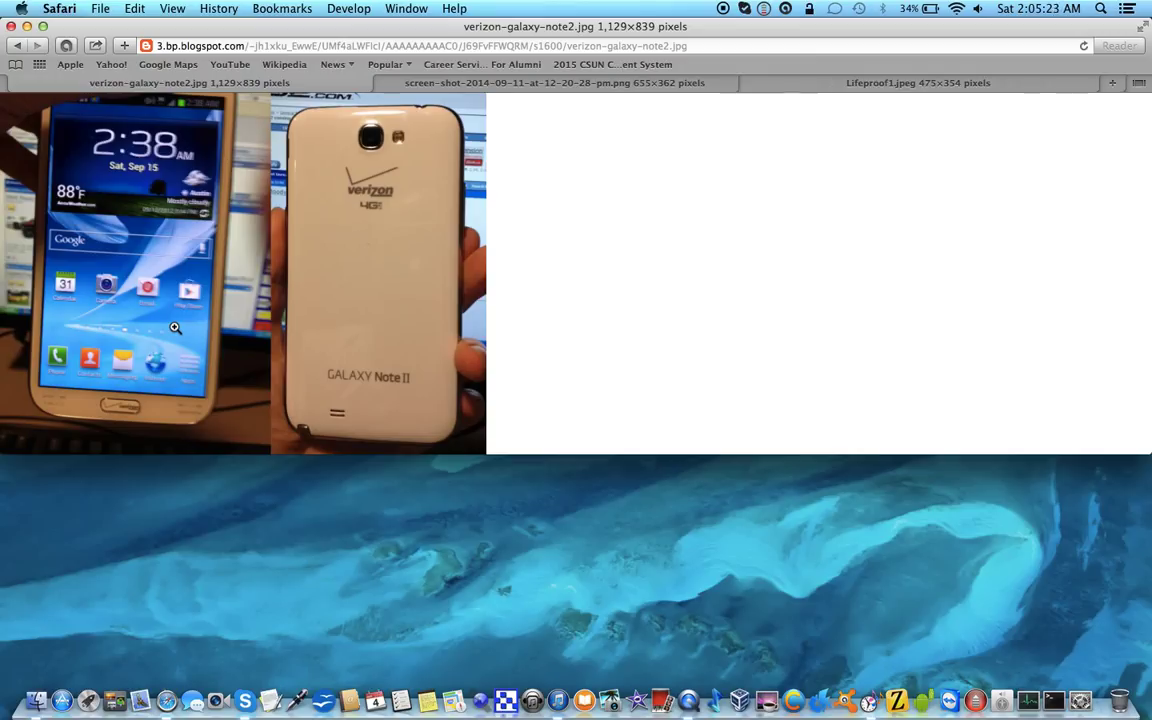
key("ctrl+Tab")
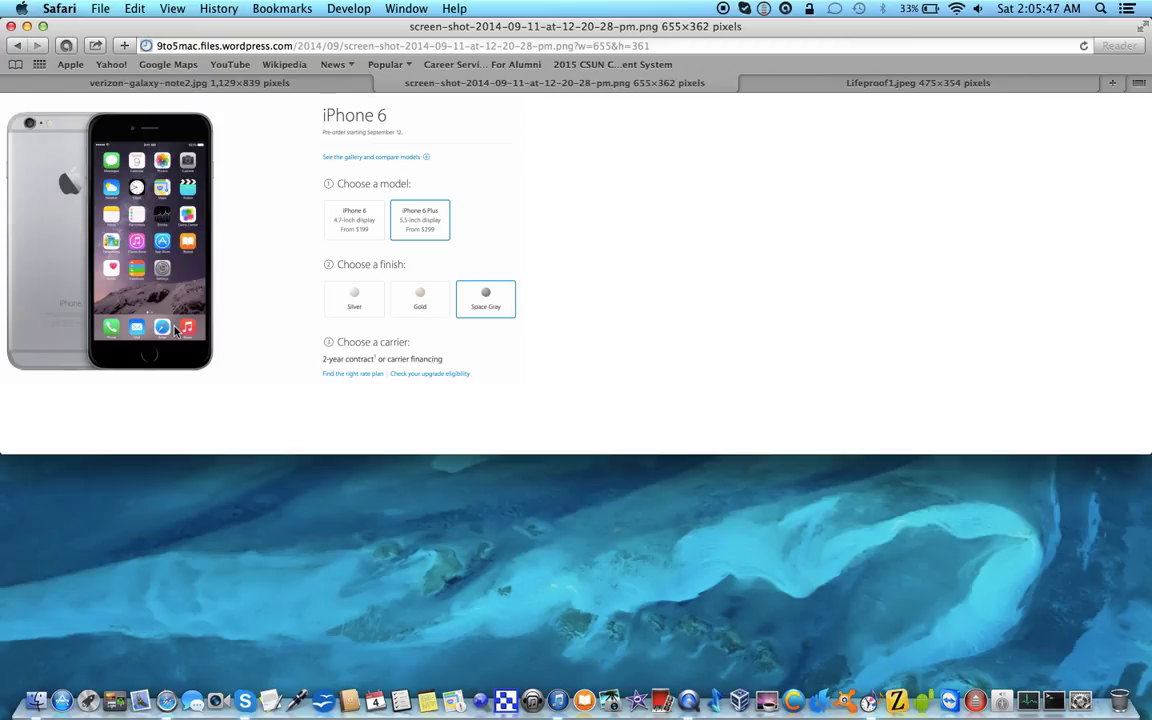
Move to the next tab, the Lifeproof1.jpeg image of rugged phone cases.
key("ctrl+Tab")
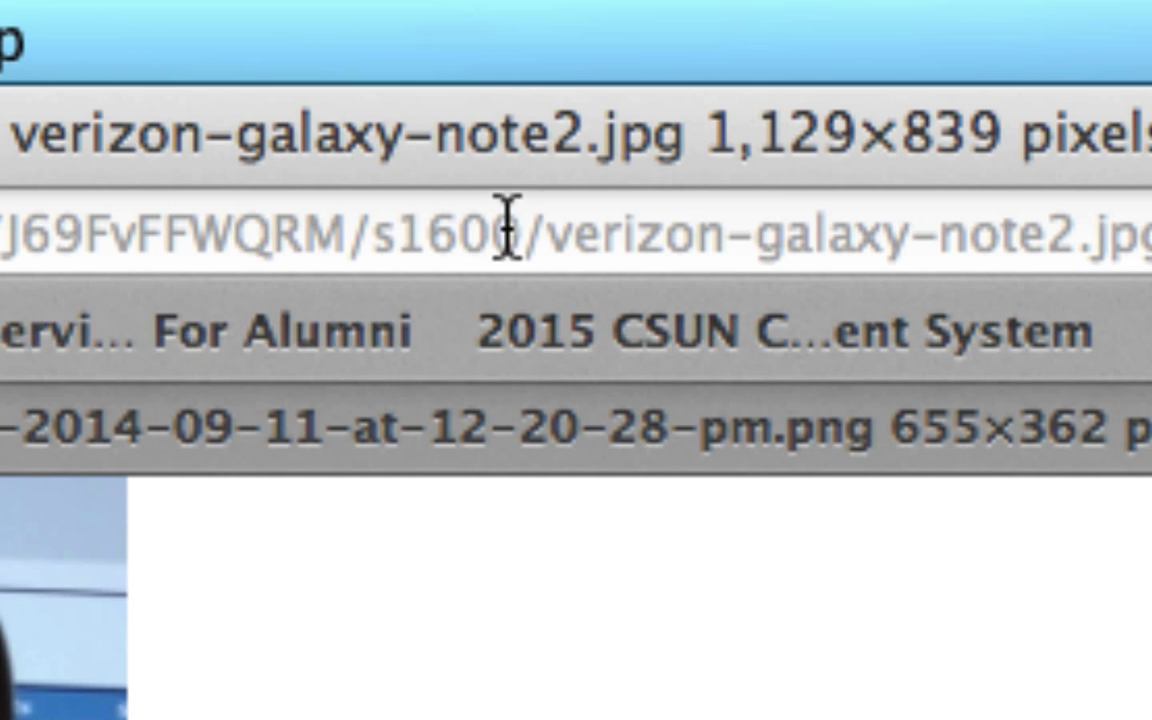
Select the screenshot-2014-09-11 PNG tab showing the space gray iPhone 6.
left_click(393, 455)
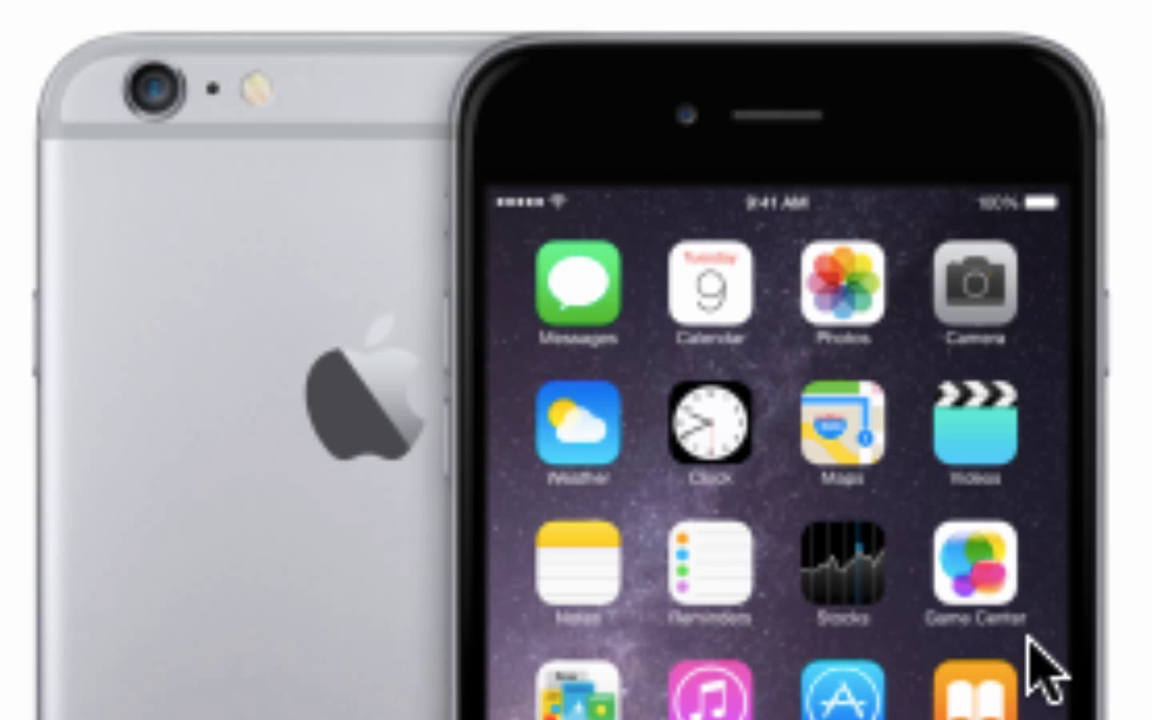
scroll(1030, 640, "down", 4)
scroll(1070, 713, "down", 3)
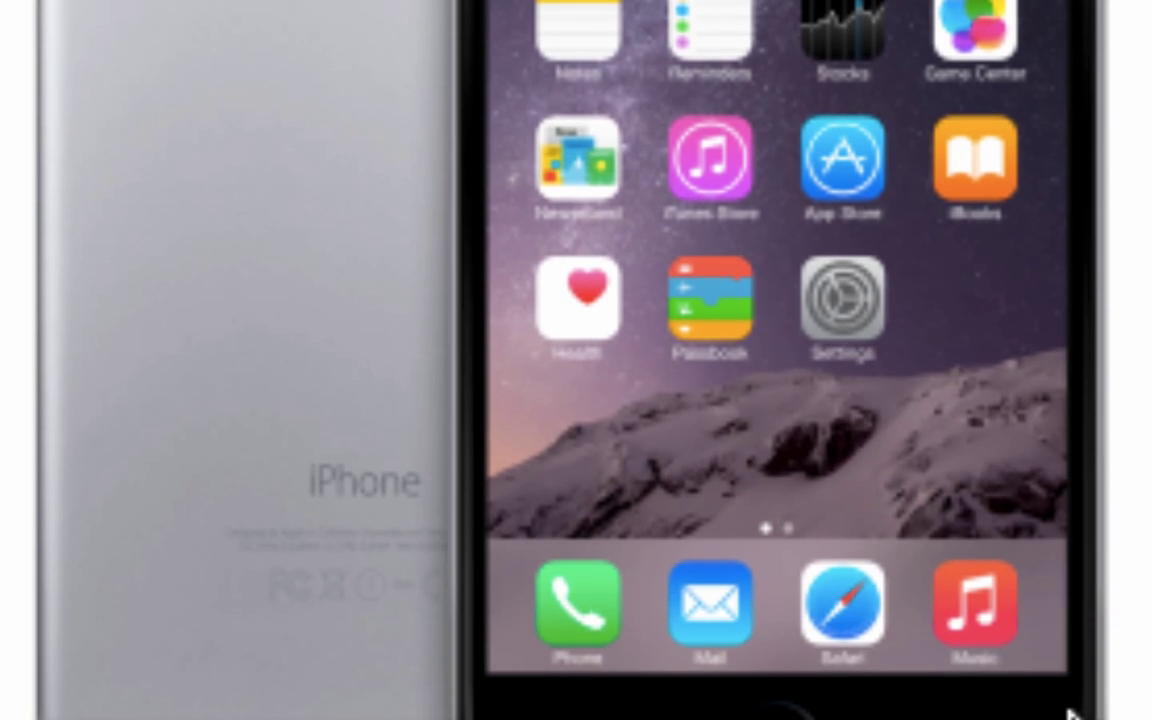
scroll(1070, 715, "down", 1)
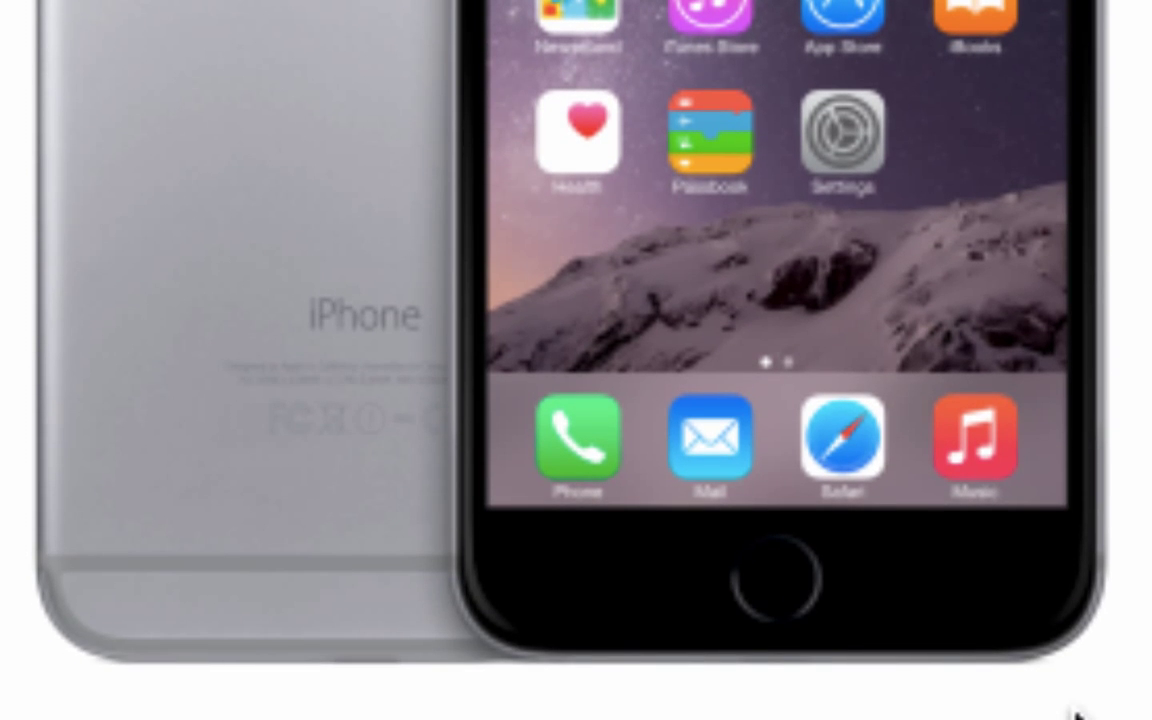